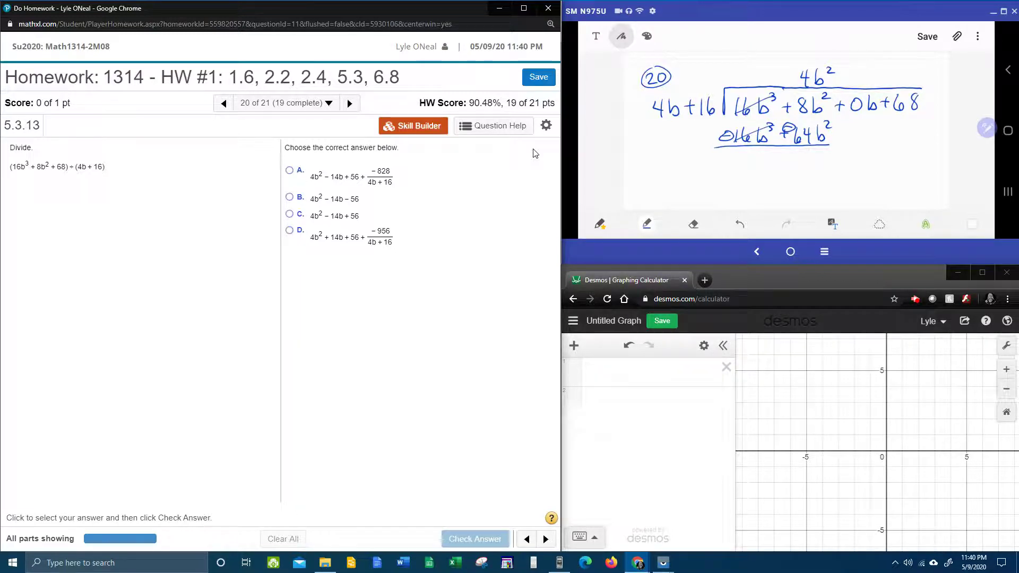
- Bring the fx-570/991EX calculator emulator back to the front from the taskbar
{"action": "left_click", "coordinate": [560, 567]}
- Clear the emulator, compute 8 − 64 = −56, minimize it, then restore it
{"action": "left_click", "coordinate": [507, 399]}
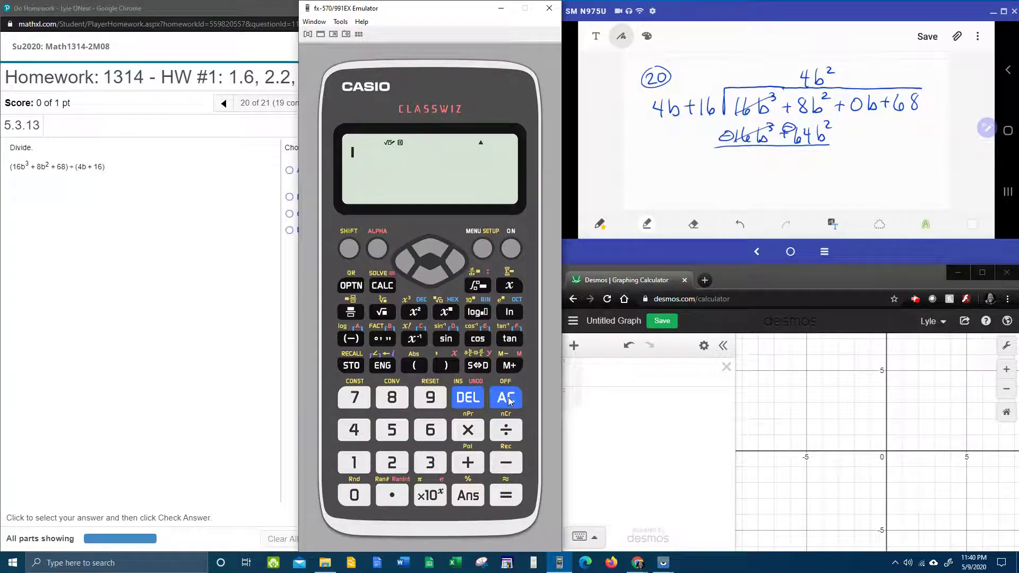
{"action": "left_click", "coordinate": [403, 407]}
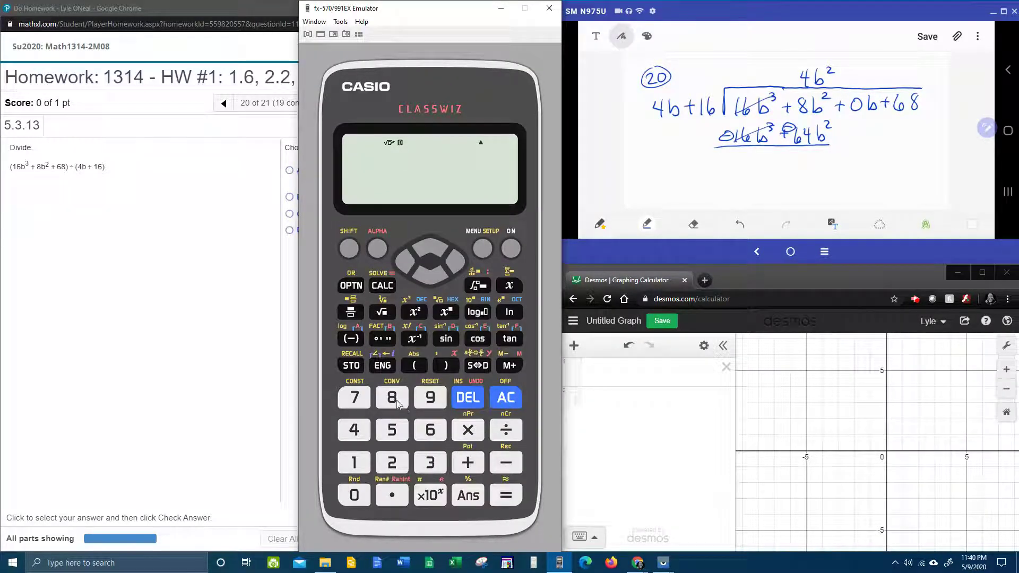
{"action": "left_click", "coordinate": [513, 468]}
{"action": "left_click", "coordinate": [430, 433]}
{"action": "left_click", "coordinate": [354, 430]}
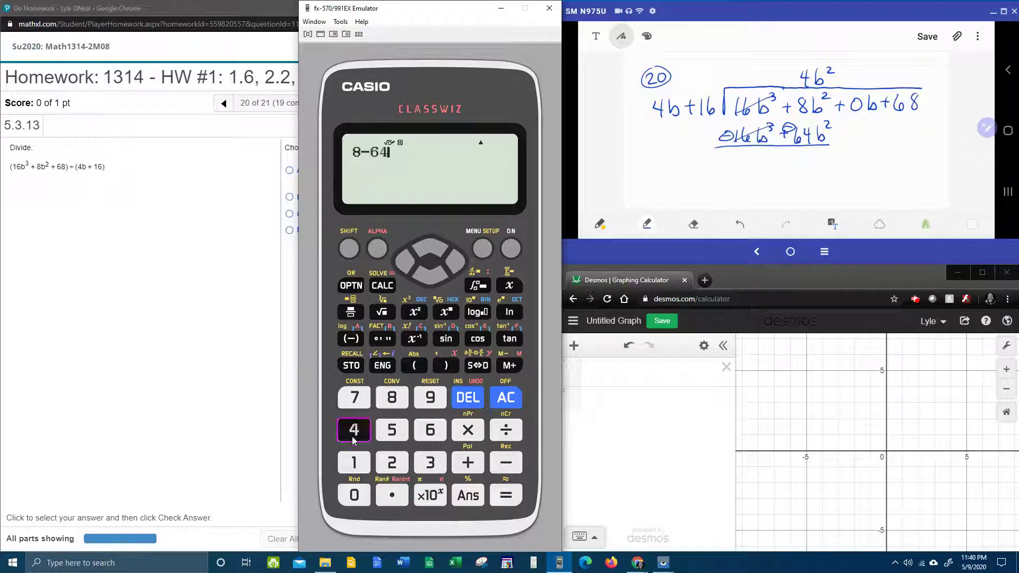
{"action": "left_click", "coordinate": [498, 499]}
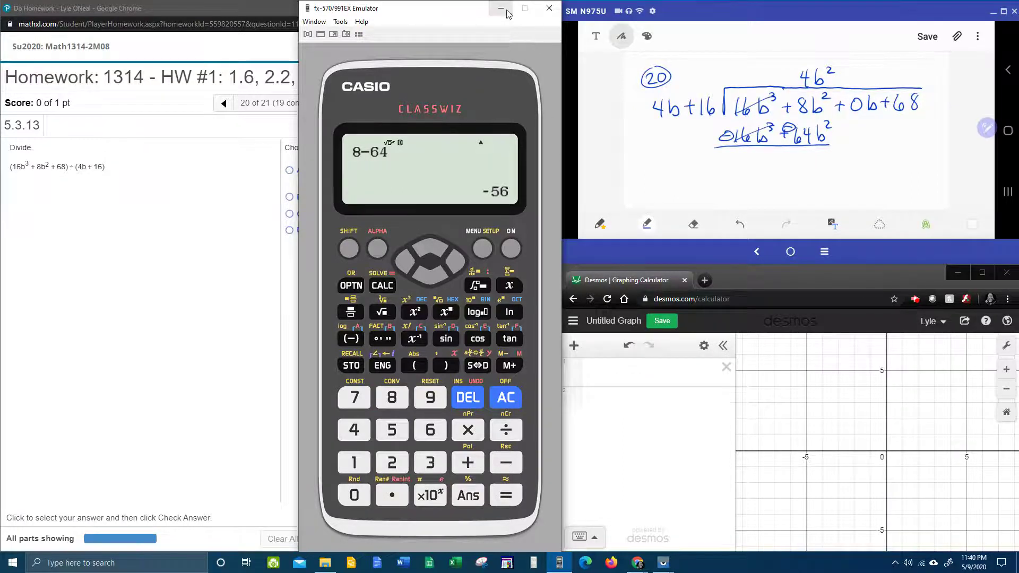
{"action": "left_click", "coordinate": [501, 9]}
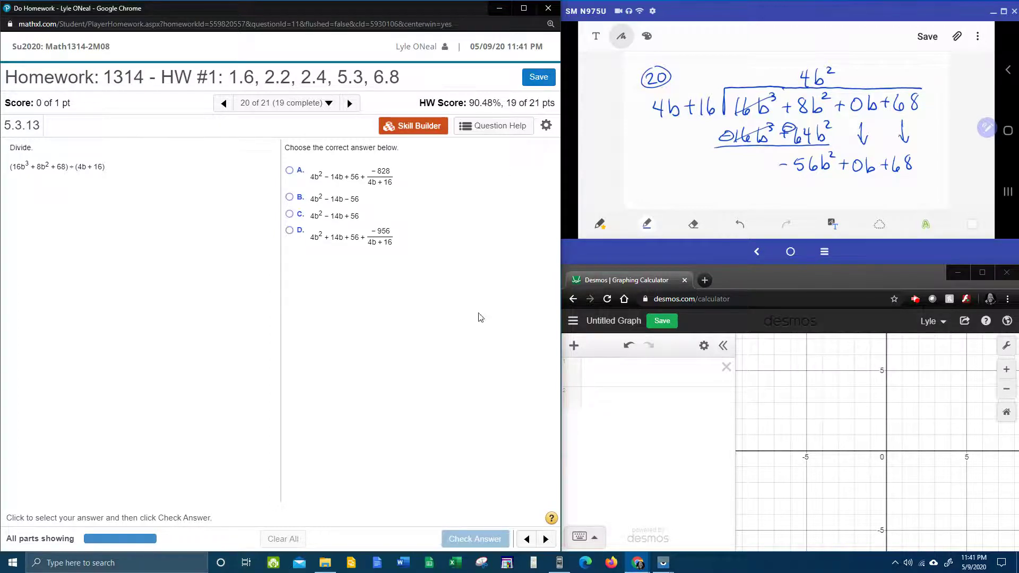
{"action": "mouse_move", "coordinate": [564, 567]}
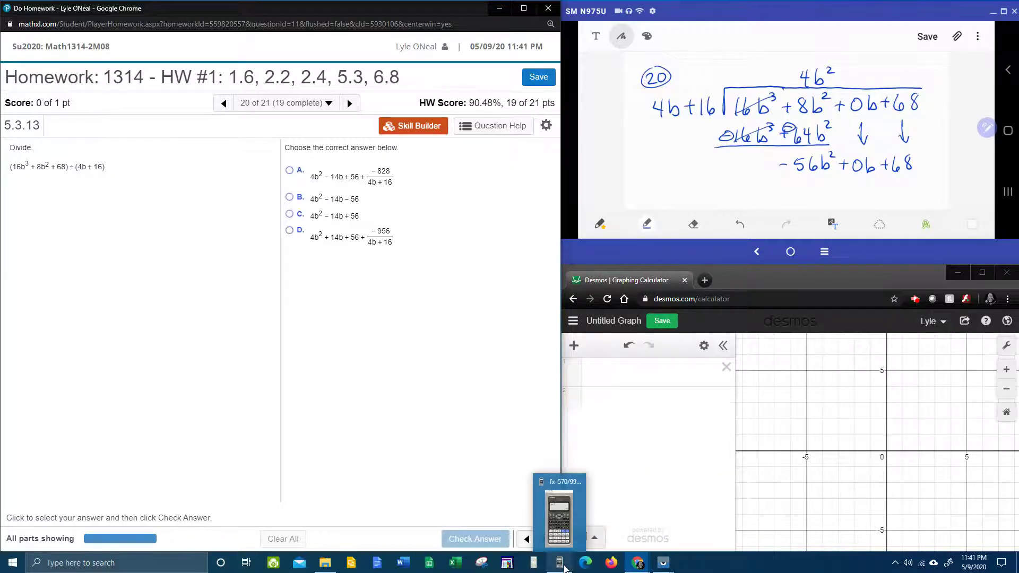
{"action": "left_click", "coordinate": [556, 515]}
- Compute Ans ÷ 4 = −14, check the homework page, then return to the calculator
{"action": "left_click", "coordinate": [505, 429]}
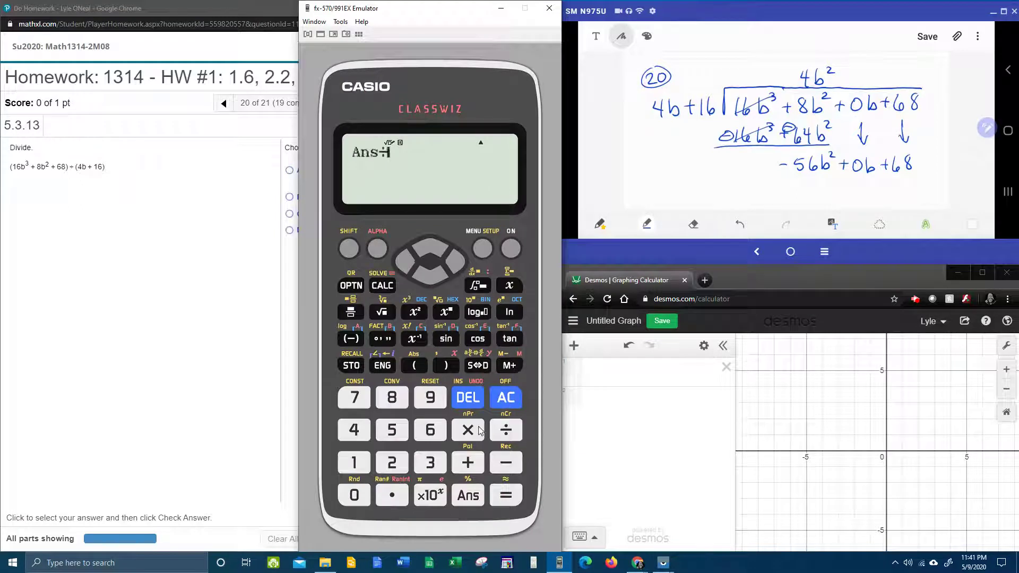
{"action": "left_click", "coordinate": [354, 429]}
{"action": "left_click", "coordinate": [505, 494]}
{"action": "left_click", "coordinate": [229, 384]}
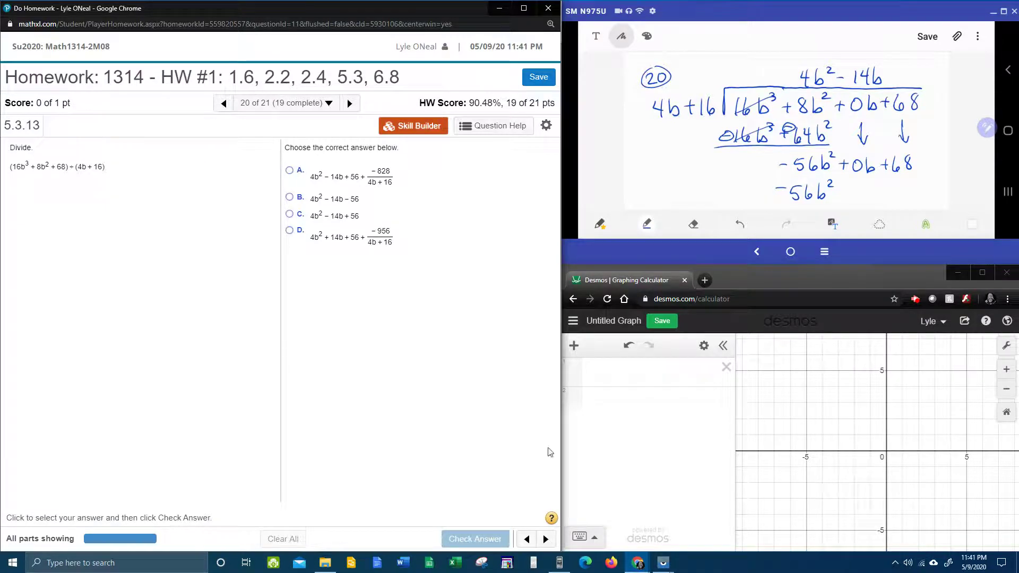
{"action": "left_click", "coordinate": [557, 567]}
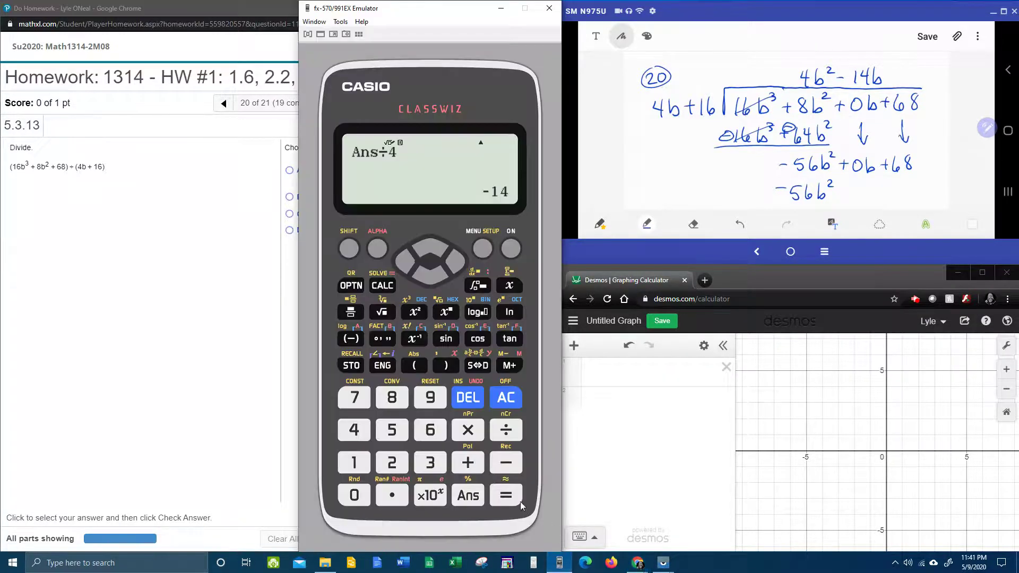
- Clear and compute (−)14 × 16 = −224, glance at the homework, then return to the calculator
{"action": "left_click", "coordinate": [507, 399]}
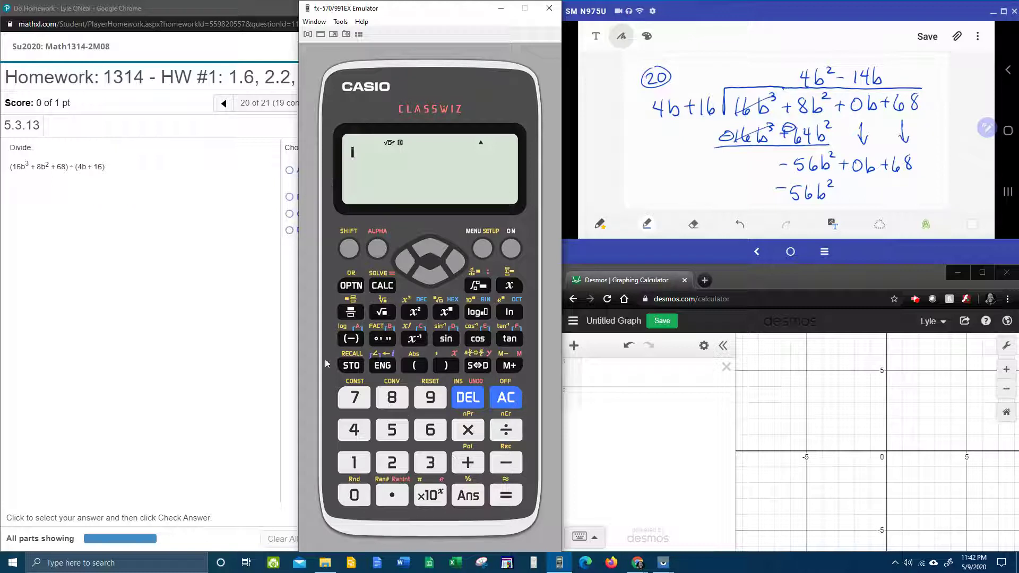
{"action": "left_click", "coordinate": [351, 339]}
{"action": "left_click", "coordinate": [354, 460]}
{"action": "left_click", "coordinate": [357, 435]}
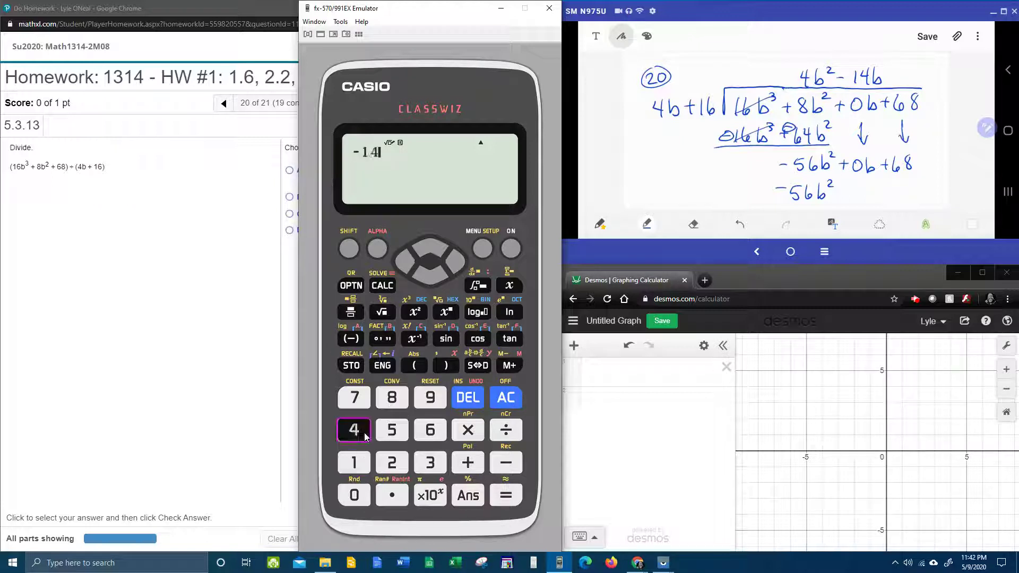
{"action": "left_click", "coordinate": [457, 442]}
{"action": "left_click", "coordinate": [354, 468]}
{"action": "left_click", "coordinate": [437, 439]}
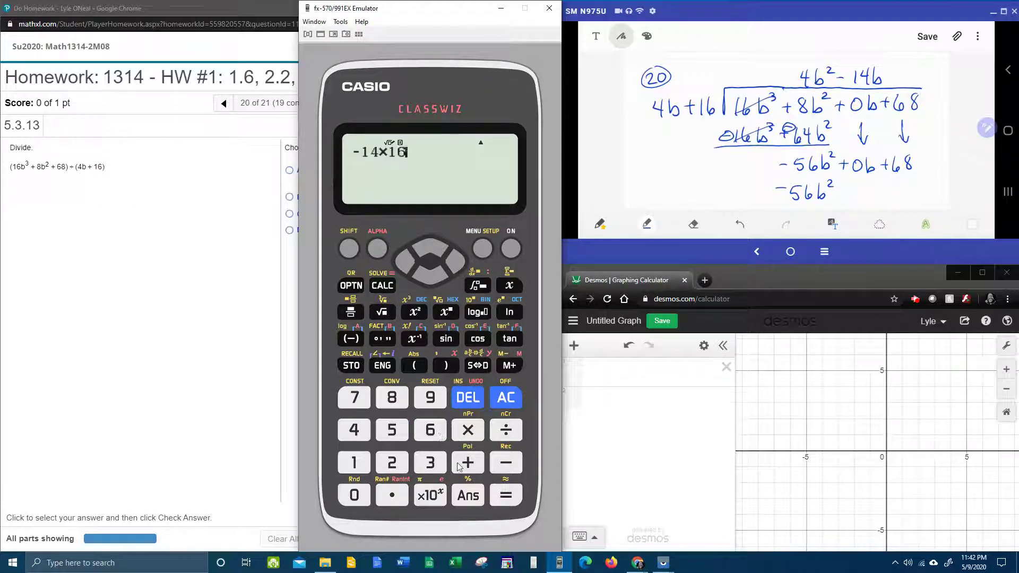
{"action": "left_click", "coordinate": [505, 496]}
{"action": "left_click", "coordinate": [272, 378]}
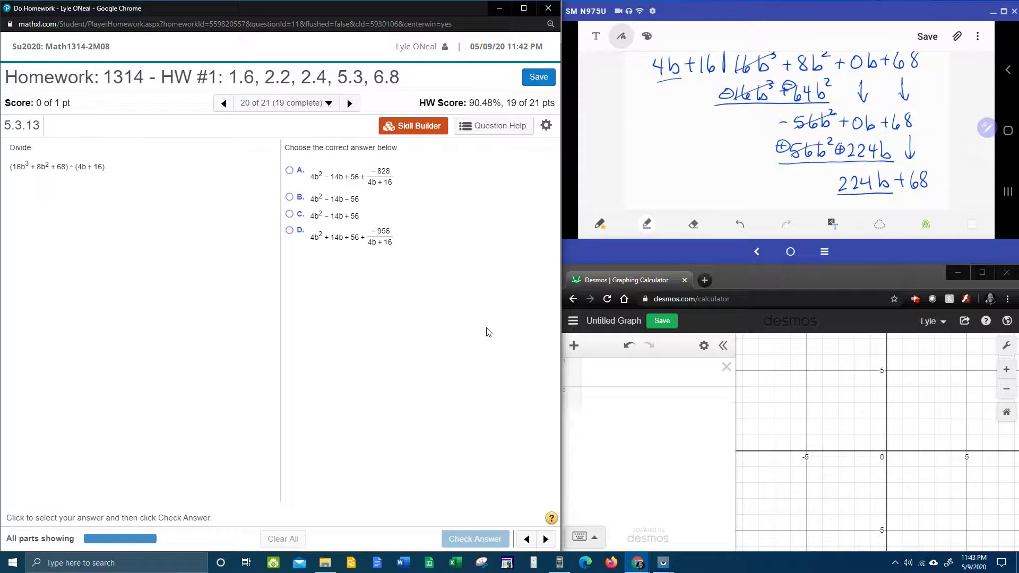
{"action": "left_click", "coordinate": [559, 563]}
- Clear and compute 224 ÷ 4 = 56, check the homework, then return to the calculator
{"action": "left_click", "coordinate": [505, 398]}
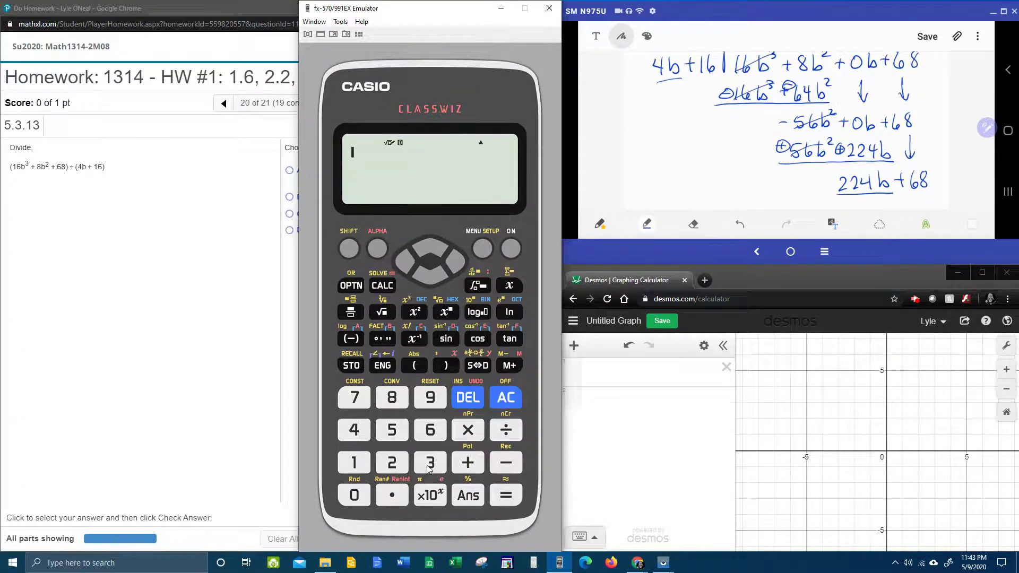
{"action": "left_click", "coordinate": [391, 462]}
{"action": "left_click", "coordinate": [392, 462]}
{"action": "left_click", "coordinate": [354, 430]}
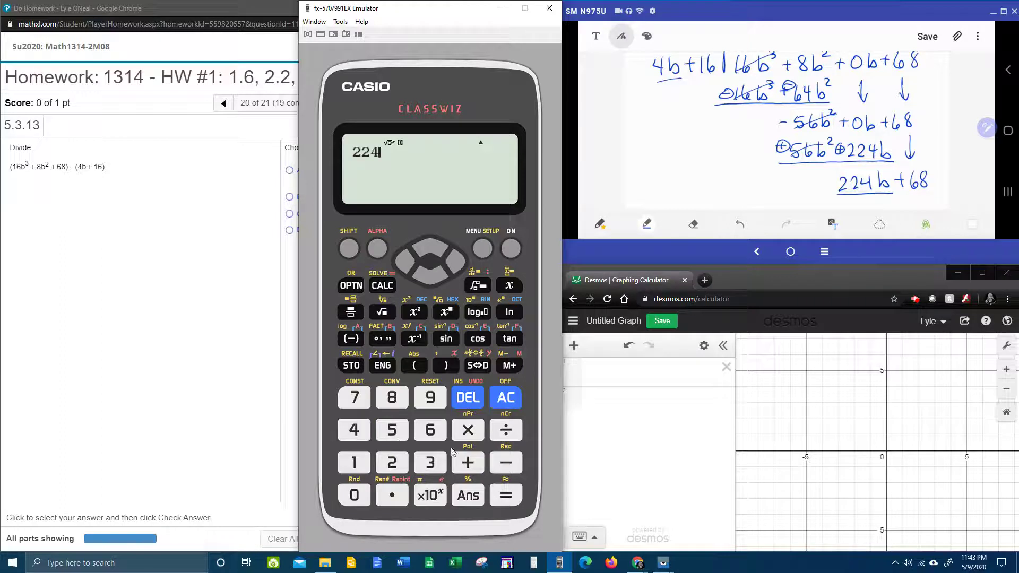
{"action": "left_click", "coordinate": [504, 432]}
{"action": "left_click", "coordinate": [363, 435]}
{"action": "left_click", "coordinate": [506, 496]}
{"action": "left_click", "coordinate": [259, 345]}
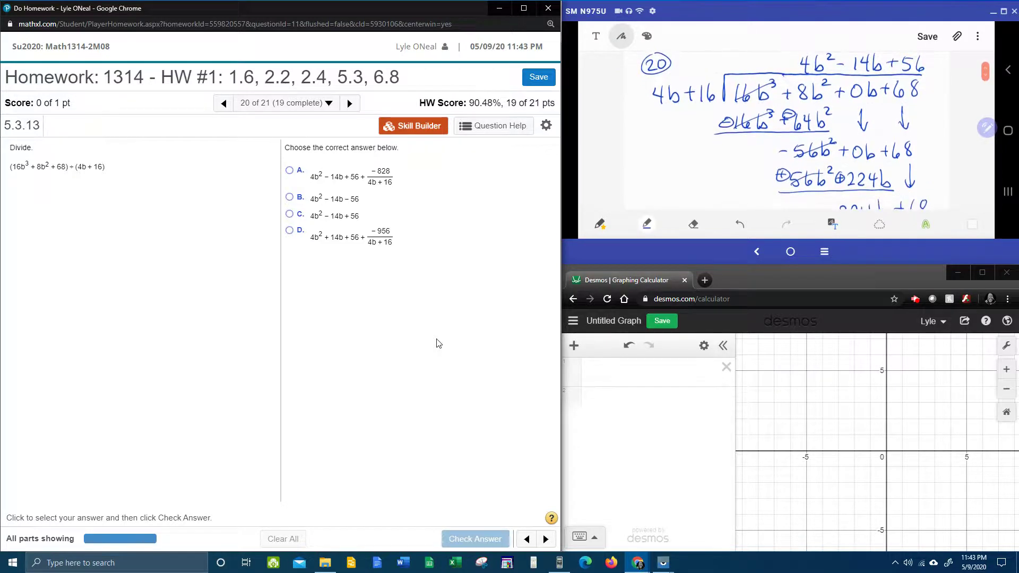
{"action": "left_click", "coordinate": [559, 563]}
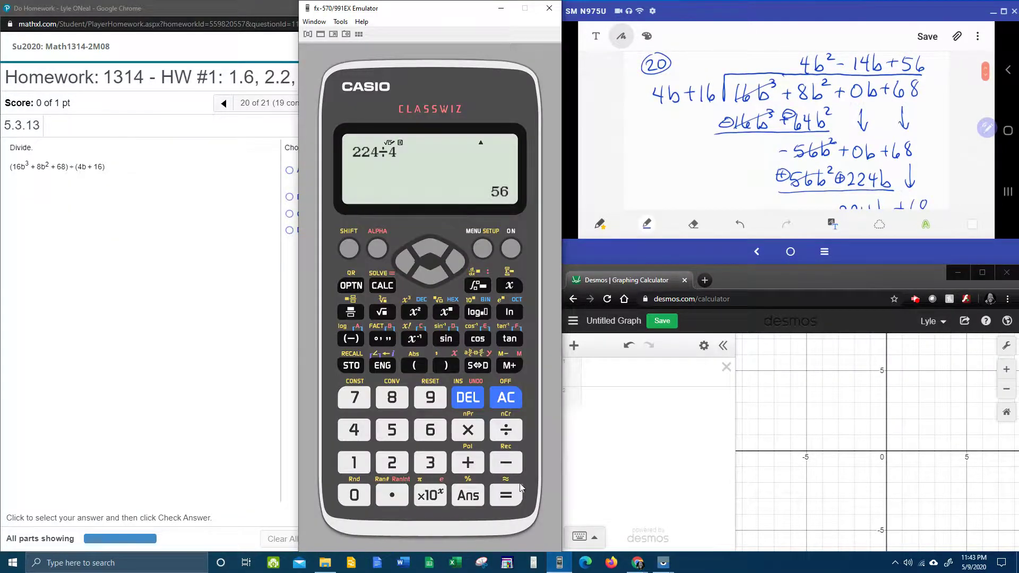
- Compute Ans × 16 = 896, check the homework, then return to the calculator
{"action": "left_click", "coordinate": [478, 433]}
{"action": "left_click", "coordinate": [366, 461]}
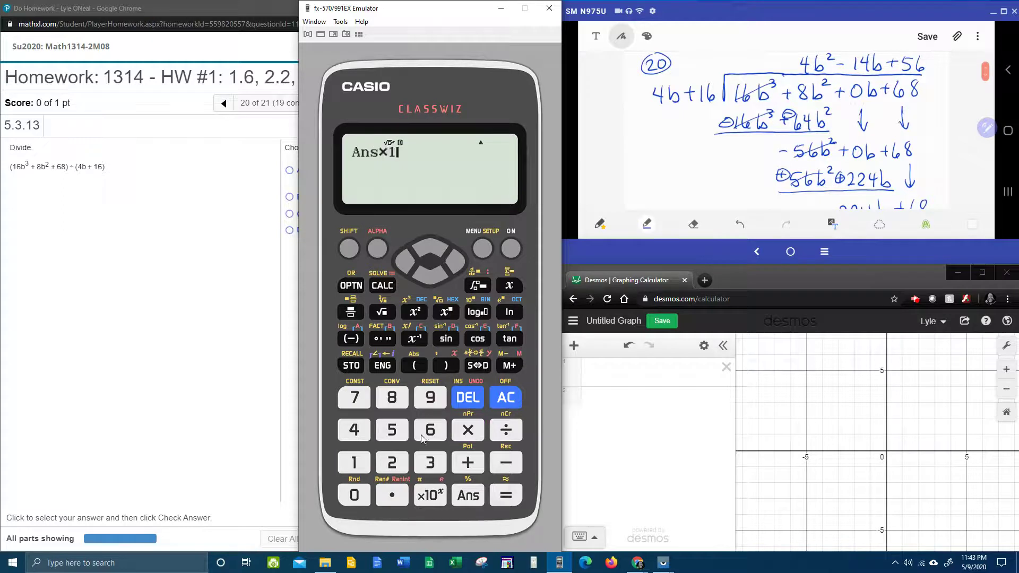
{"action": "left_click", "coordinate": [430, 431]}
{"action": "left_click", "coordinate": [505, 496]}
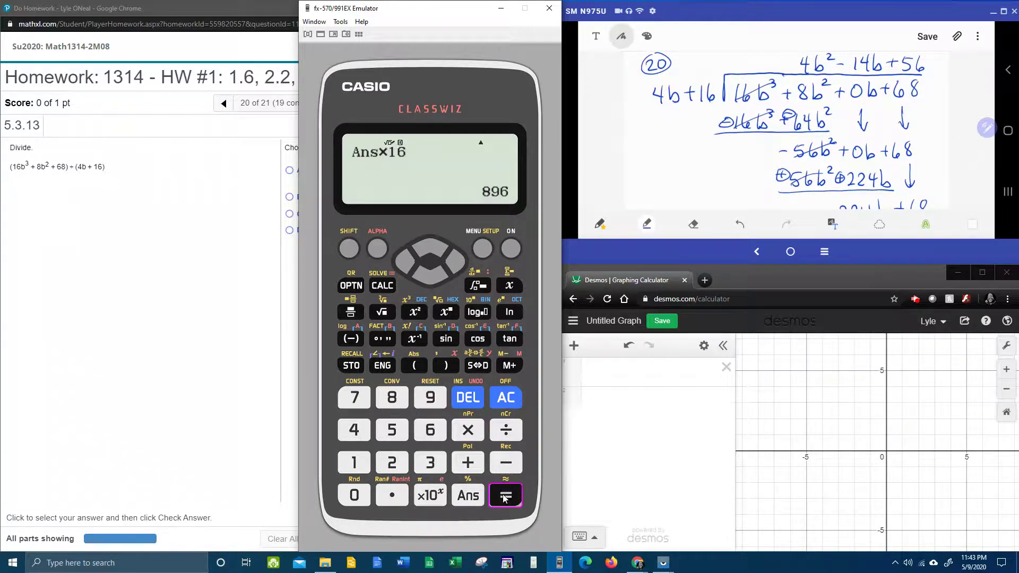
{"action": "left_click", "coordinate": [269, 393]}
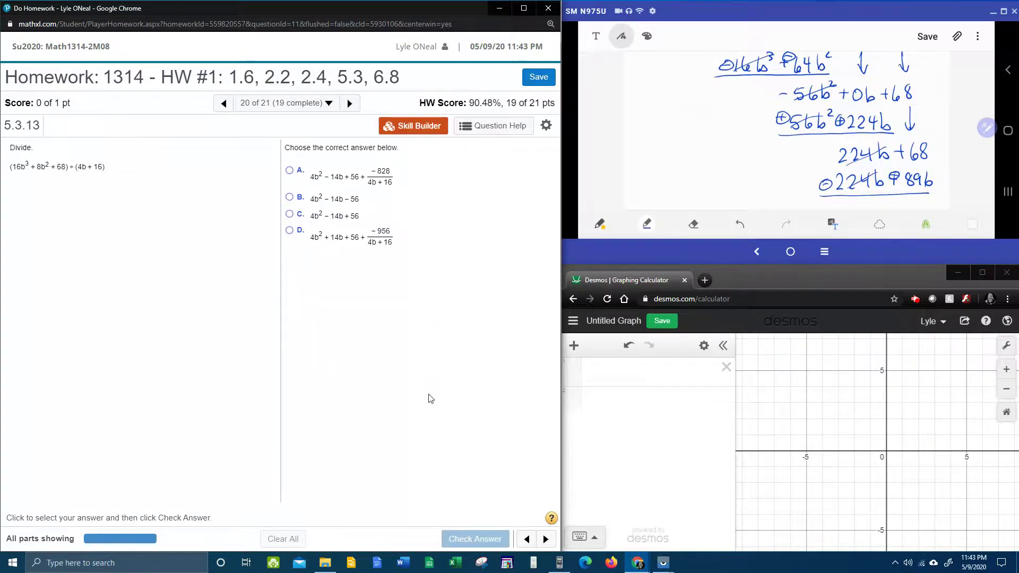
{"action": "left_click", "coordinate": [560, 569]}
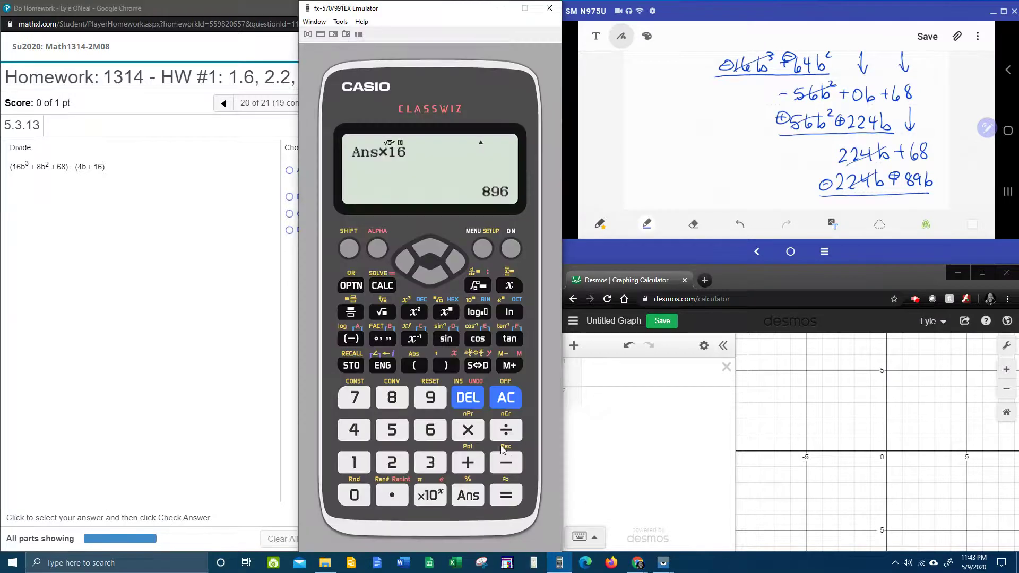
- Clear and compute 68 − 896 = −828, then bring the homework page forward
{"action": "left_click", "coordinate": [500, 400]}
{"action": "left_click", "coordinate": [437, 428]}
{"action": "left_click", "coordinate": [400, 409]}
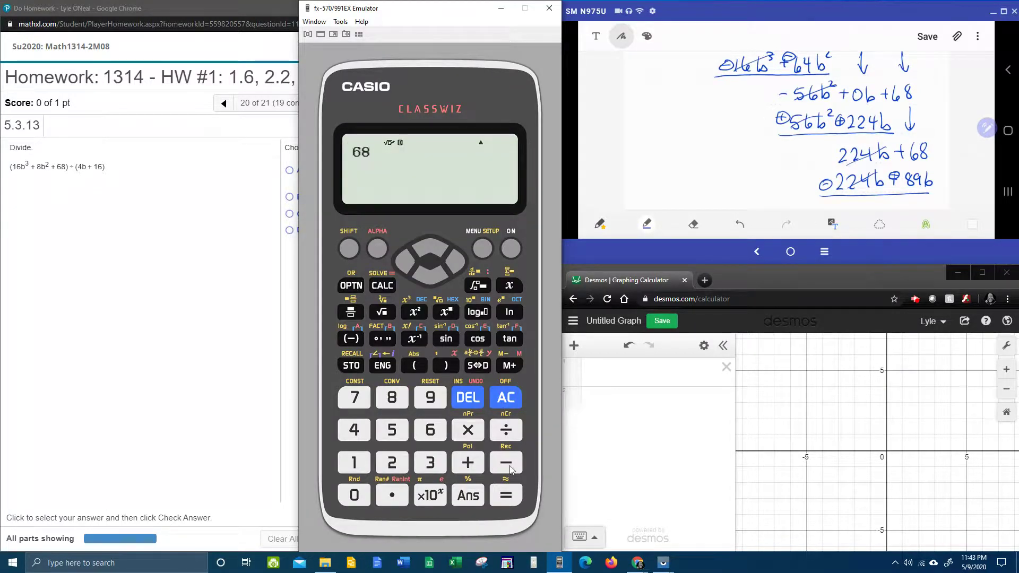
{"action": "key", "text": "minus"}
{"action": "left_click", "coordinate": [397, 405]}
{"action": "left_click", "coordinate": [432, 404]}
{"action": "left_click", "coordinate": [430, 430]}
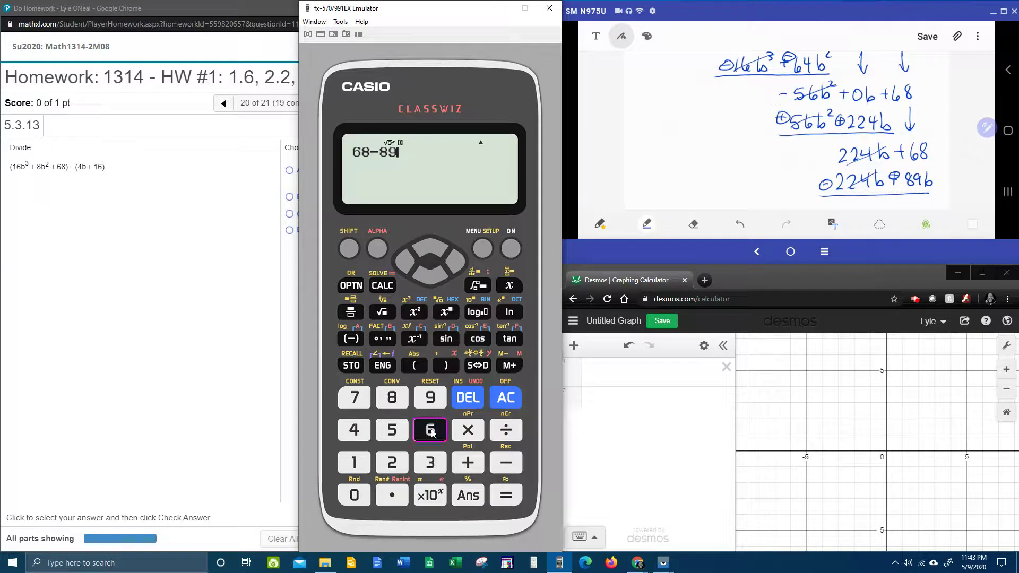
{"action": "left_click", "coordinate": [506, 498]}
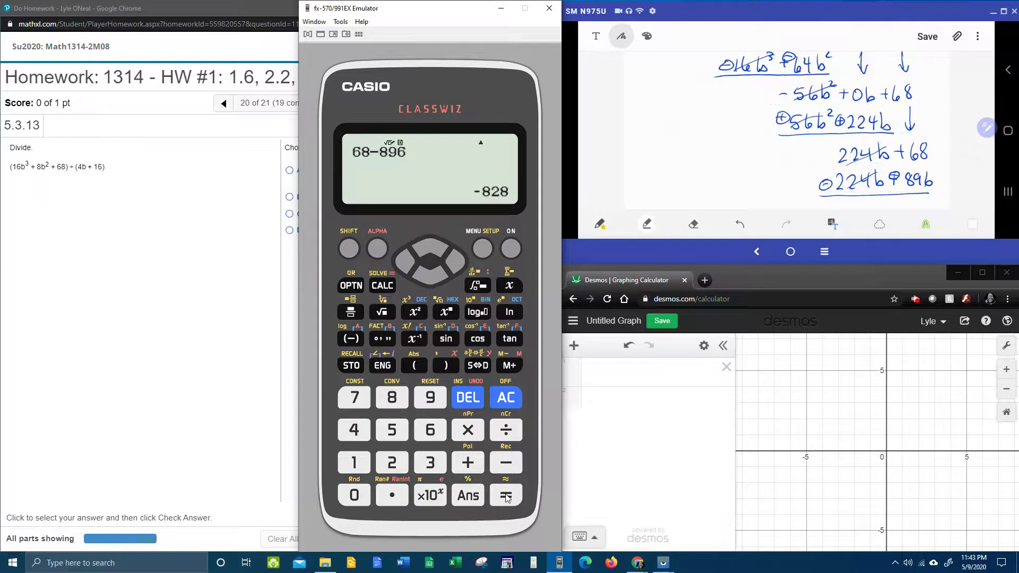
{"action": "left_click", "coordinate": [282, 351]}
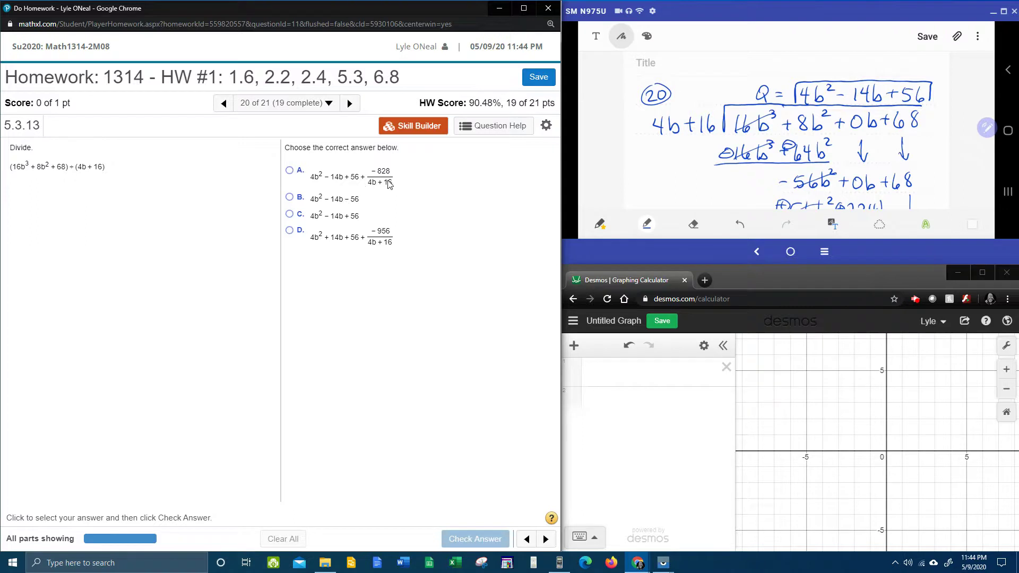
- Select choice A, 4b²−14b+56 + (−828)/(4b+16), and check the answer
{"action": "left_click", "coordinate": [291, 171]}
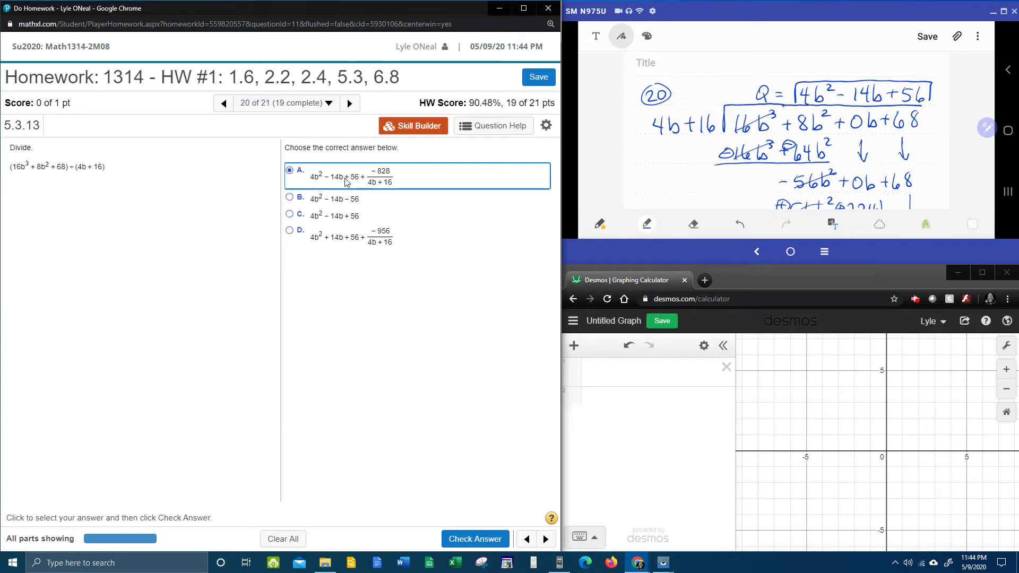
{"action": "left_click", "coordinate": [473, 540]}
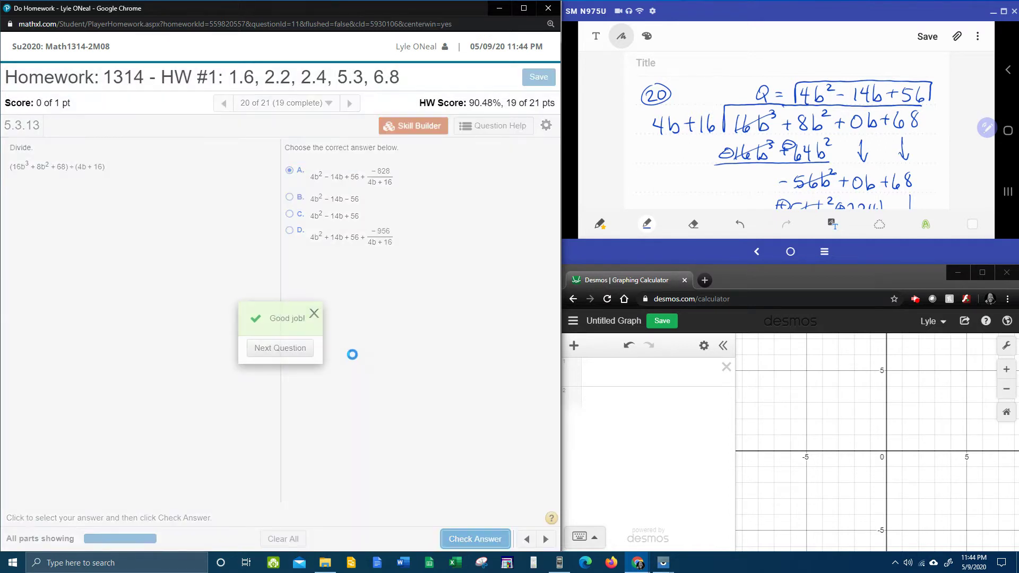